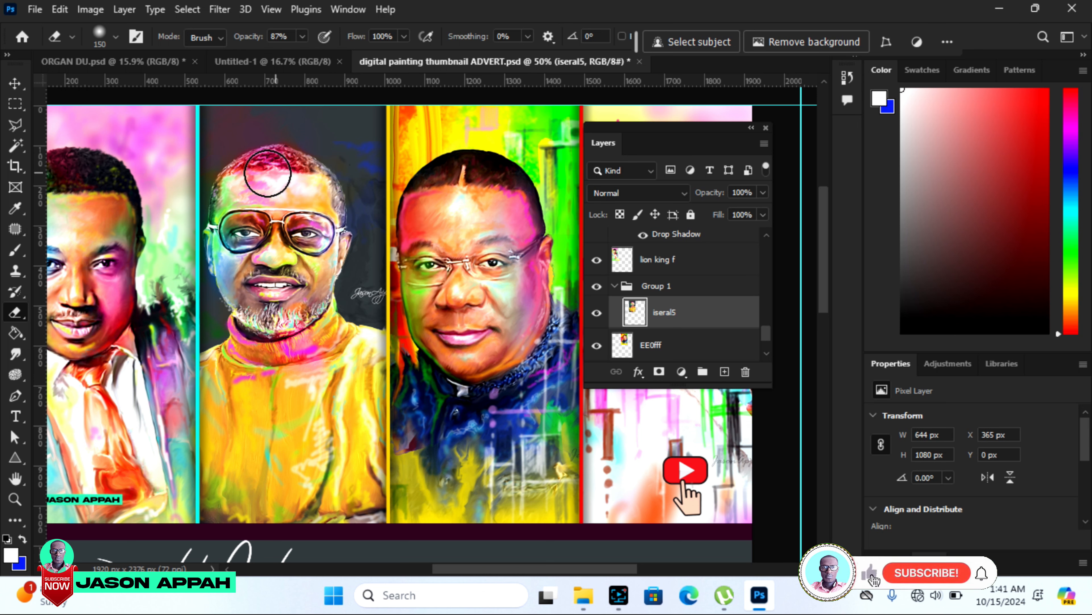
Partly erase the face and the dark background above the head in the second portrait on layer iseral5.
mouse_move(332, 194)
left_mouse_down()
mouse_move(306, 268)
mouse_move(354, 160)
mouse_move(259, 250)
mouse_move(275, 198)
mouse_move(257, 187)
mouse_move(248, 228)
mouse_move(265, 130)
mouse_move(216, 205)
mouse_move(236, 315)
mouse_move(247, 198)
mouse_move(244, 256)
mouse_move(263, 323)
mouse_move(294, 175)
mouse_move(263, 262)
mouse_move(264, 300)
mouse_move(257, 181)
mouse_move(260, 270)
mouse_move(271, 305)
mouse_move(262, 195)
mouse_move(300, 338)
mouse_move(291, 369)
mouse_move(266, 217)
mouse_move(247, 406)
mouse_move(265, 273)
left_mouse_up()
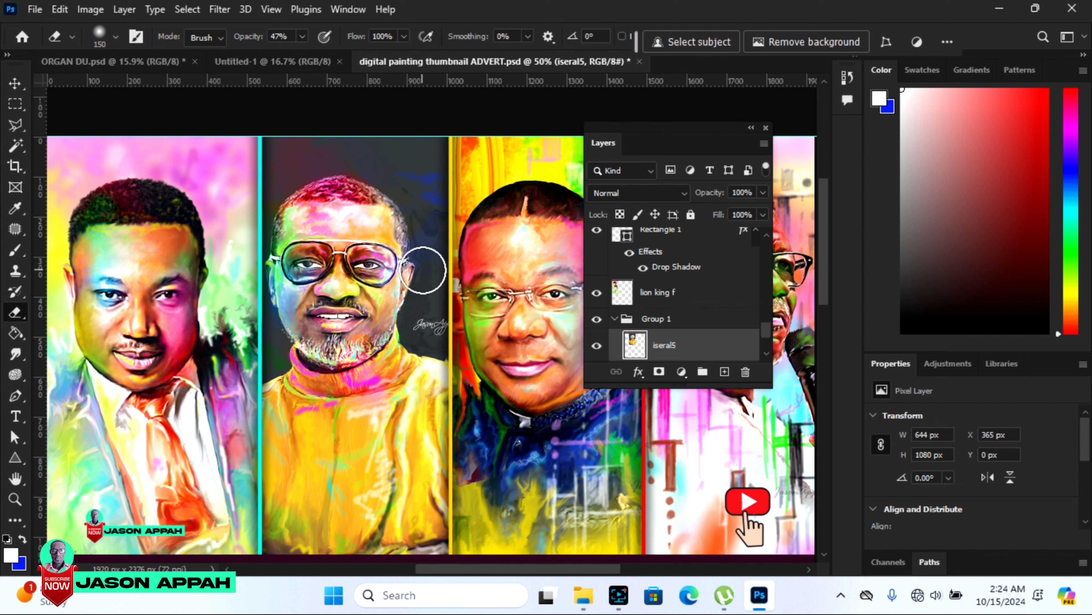
mouse_move(316, 185)
left_mouse_down()
mouse_move(312, 166)
mouse_move(337, 170)
mouse_move(344, 156)
left_mouse_up()
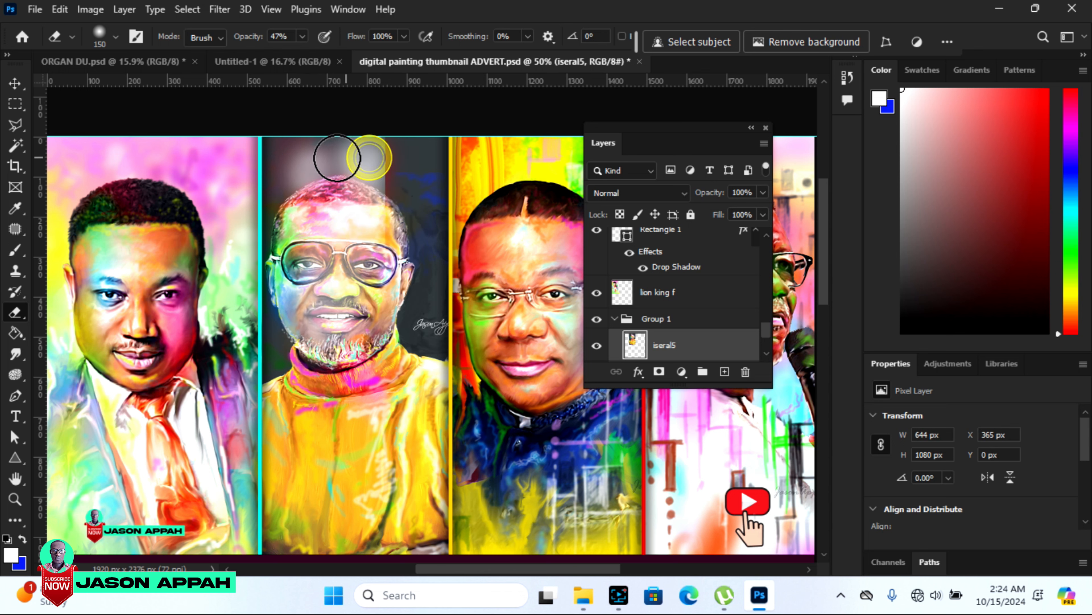
Set the eraser's opacity to 27% and flow to 72%, and erase over the second portrait's face.
left_click(302, 37)
mouse_move(302, 54)
left_mouse_down()
mouse_move(333, 58)
mouse_move(323, 61)
left_mouse_up()
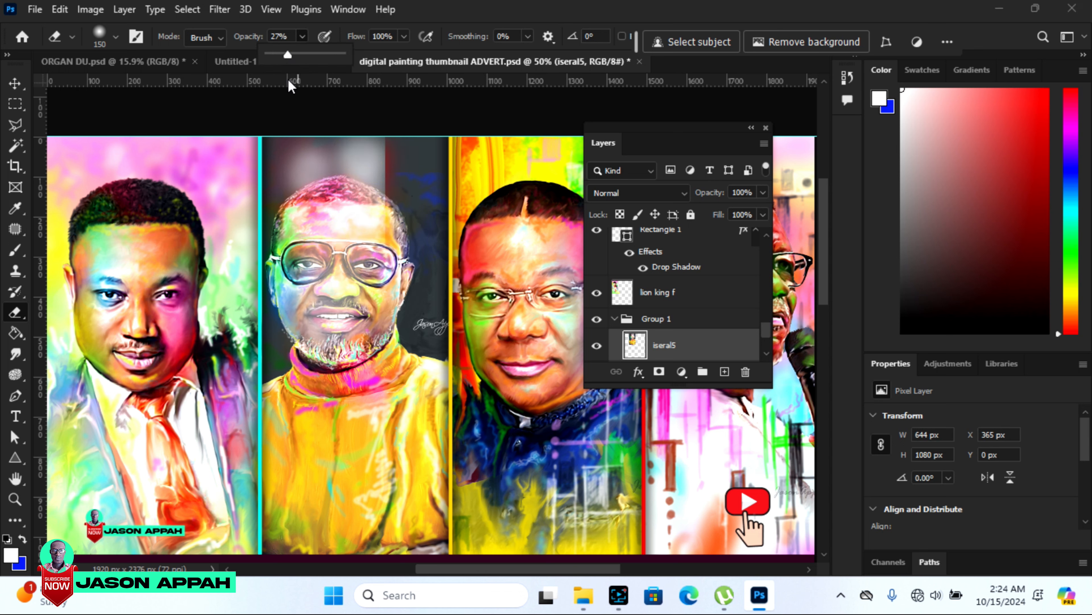
left_click(404, 37)
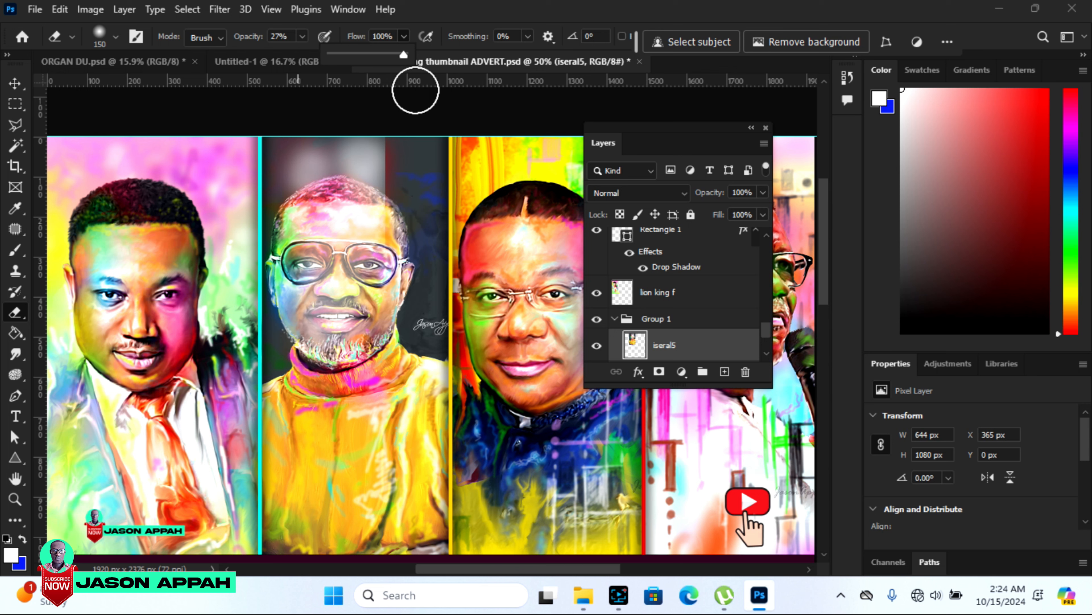
mouse_move(403, 56)
left_mouse_down()
mouse_move(362, 60)
mouse_move(388, 60)
left_mouse_up()
mouse_move(383, 156)
left_mouse_down()
mouse_move(364, 290)
mouse_move(379, 290)
mouse_move(411, 176)
mouse_move(388, 296)
mouse_move(336, 254)
mouse_move(296, 158)
mouse_move(260, 271)
mouse_move(246, 160)
mouse_move(244, 328)
mouse_move(279, 415)
mouse_move(298, 209)
mouse_move(303, 243)
mouse_move(344, 236)
mouse_move(367, 191)
mouse_move(349, 165)
mouse_move(307, 162)
mouse_move(311, 327)
left_mouse_up()
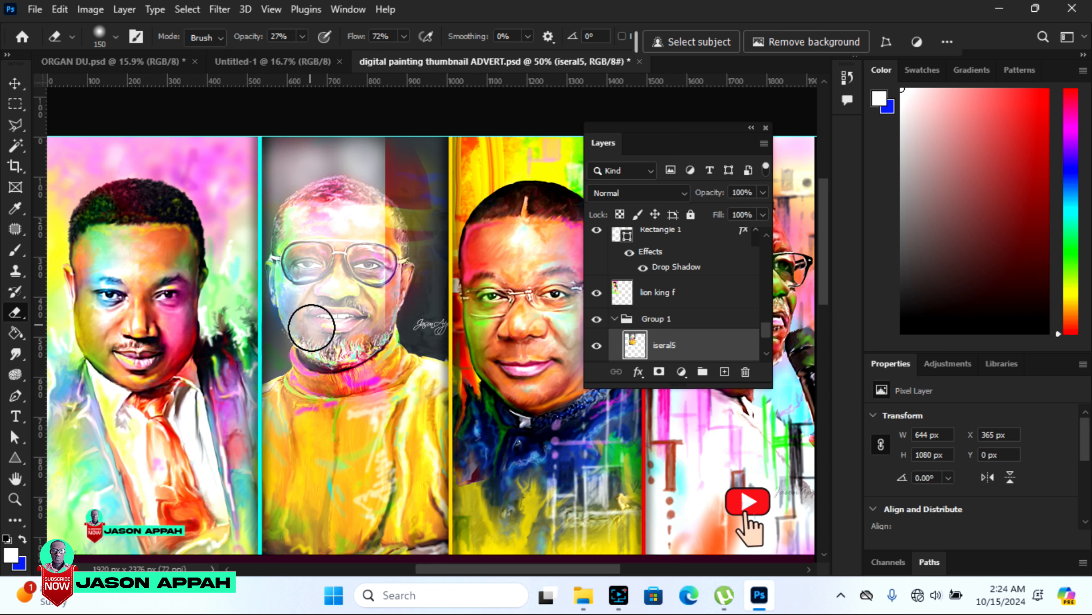
left_click_drag(332, 211, 306, 163)
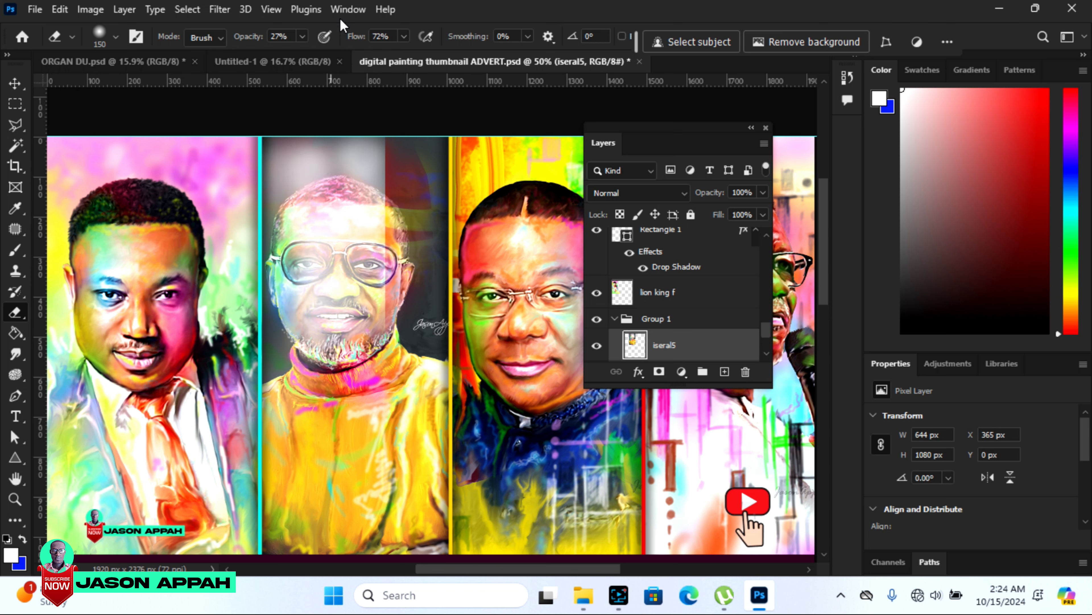
Set the eraser's flow to 100% and erase over the second portrait's face again.
left_click(403, 36)
left_click_drag(403, 50, 434, 56)
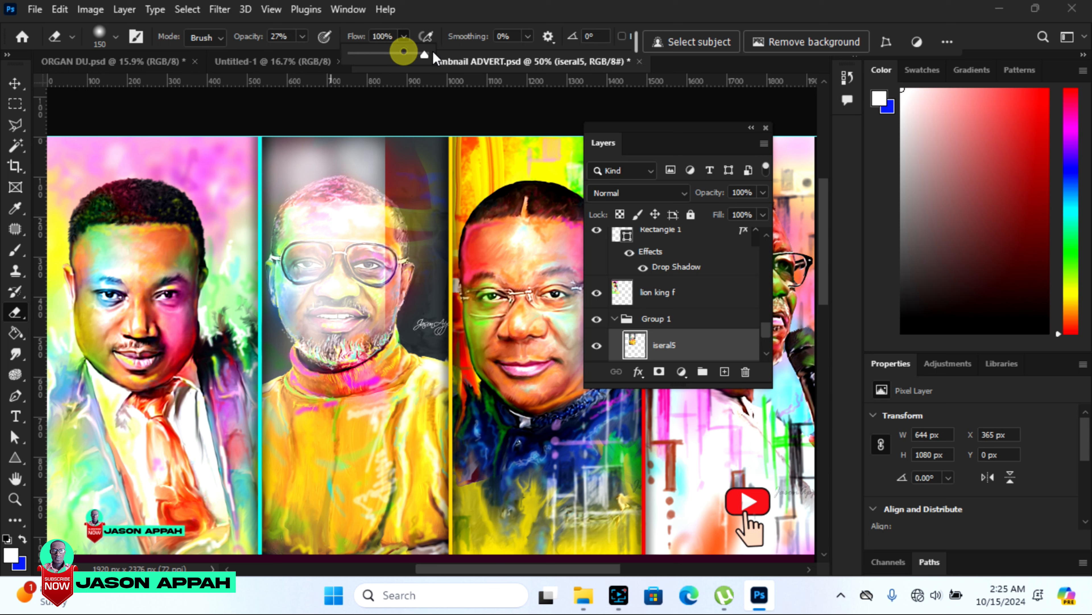
mouse_move(366, 195)
left_mouse_down()
mouse_move(331, 351)
mouse_move(304, 193)
mouse_move(317, 353)
left_mouse_up()
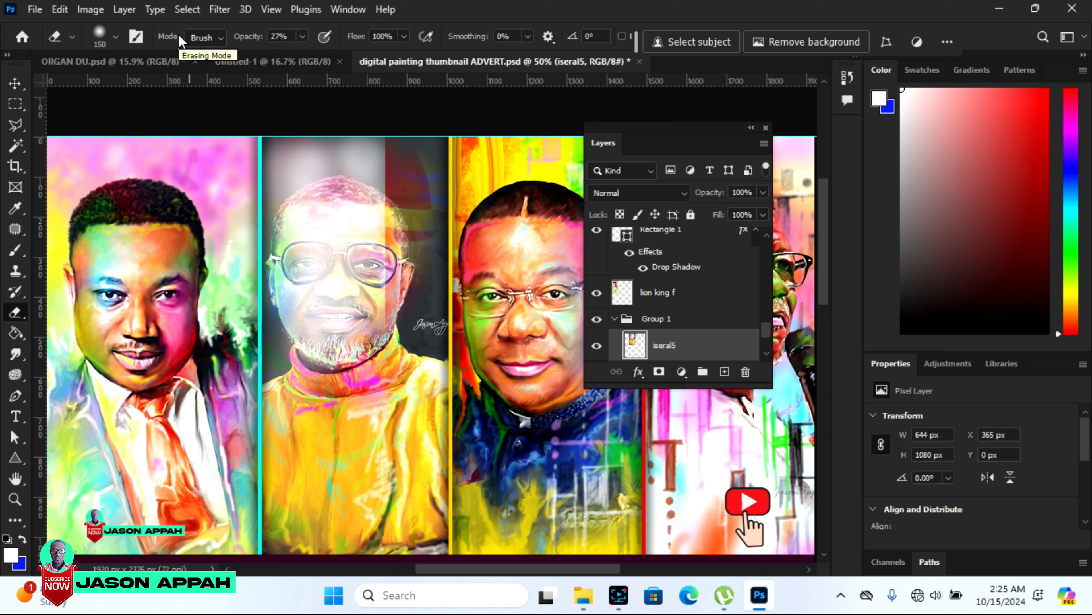
Choose Brush as the erasing mode and erase softly over the second portrait's lower face and sweater.
left_click(220, 39)
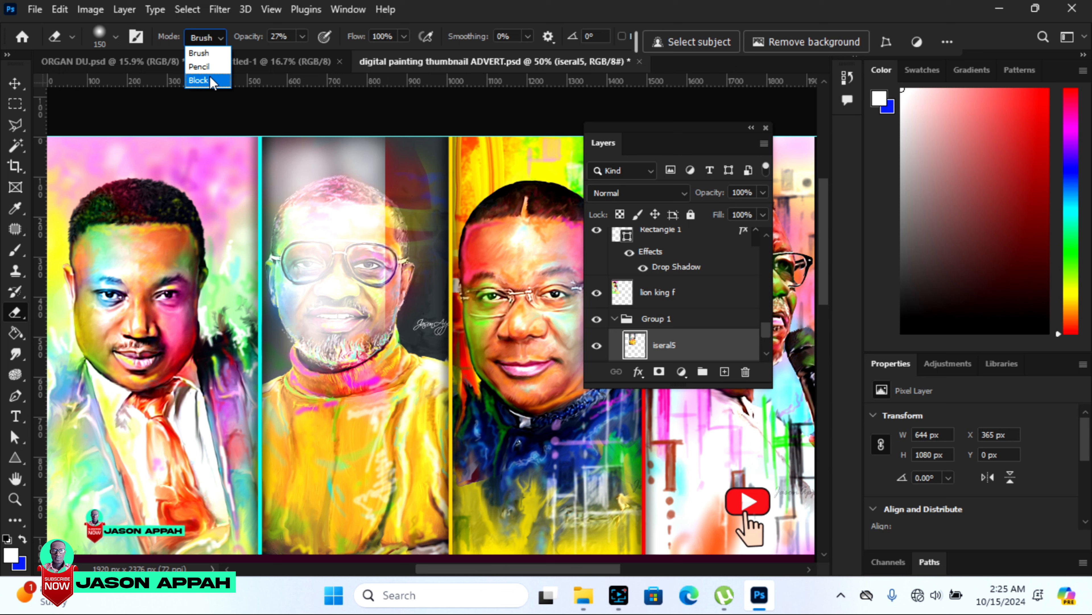
left_click(199, 52)
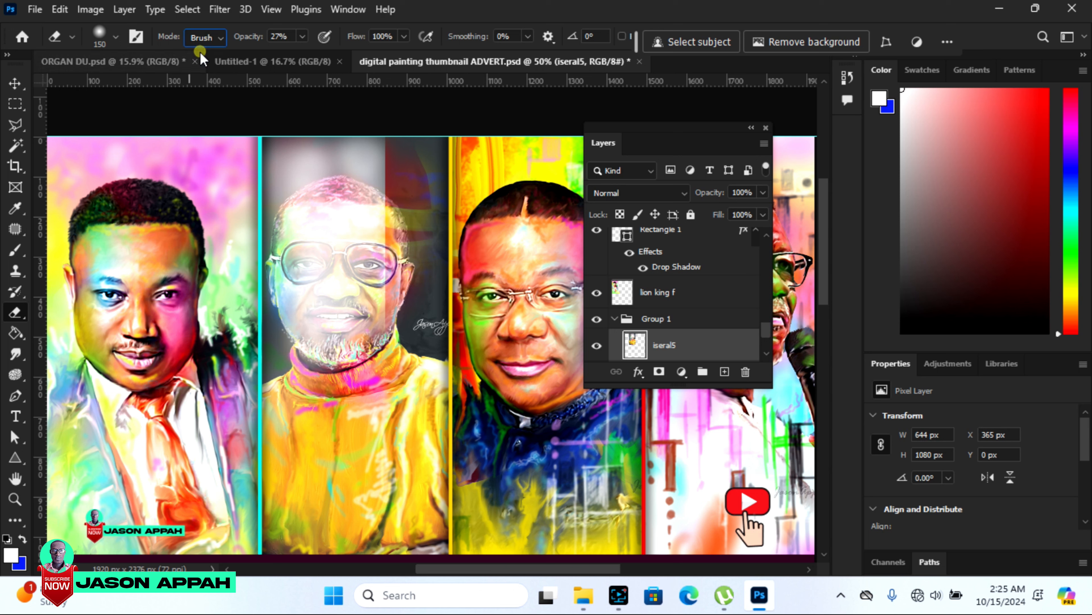
mouse_move(341, 306)
left_mouse_down()
mouse_move(334, 443)
mouse_move(314, 326)
left_mouse_up()
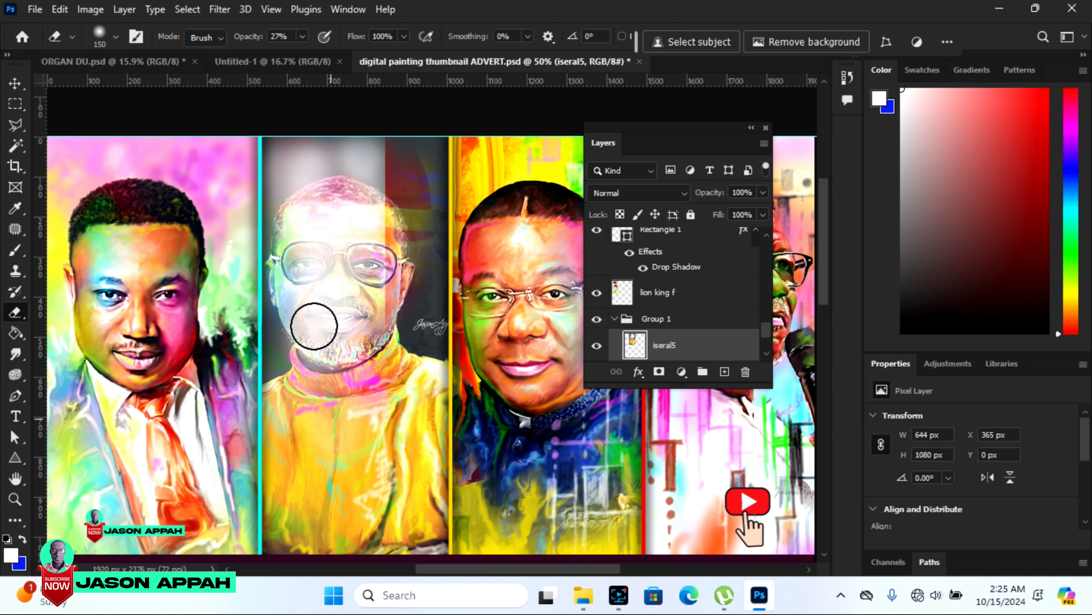
key("ctrl+z")
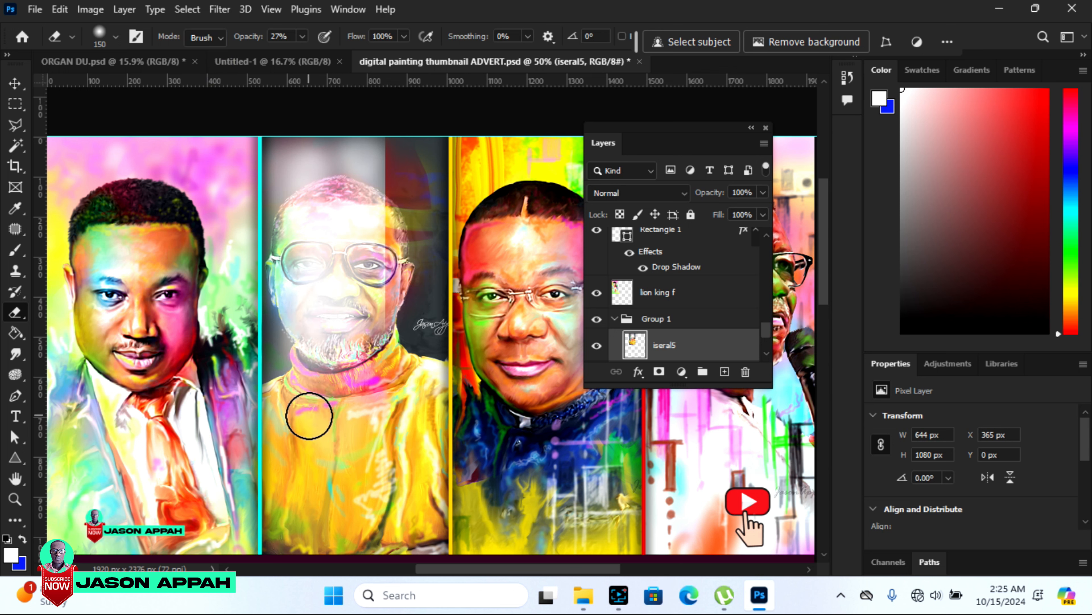
Switch the erasing mode to Pencil and erase across the second portrait's sweater, face and background.
left_click(224, 40)
left_click(219, 73)
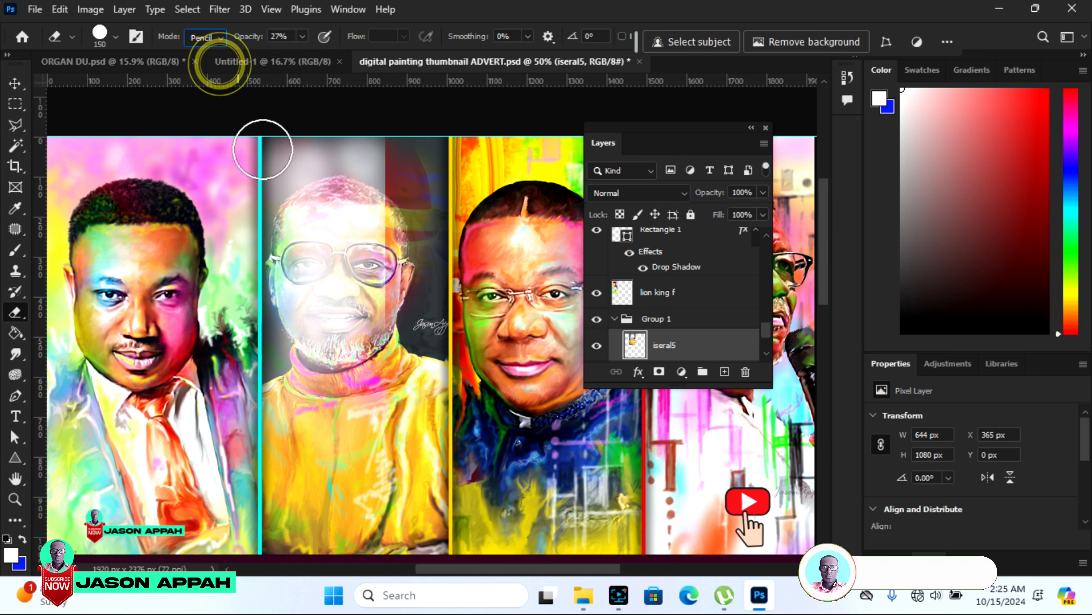
mouse_move(369, 424)
left_mouse_down()
mouse_move(405, 443)
mouse_move(429, 415)
mouse_move(357, 457)
mouse_move(316, 408)
mouse_move(297, 352)
mouse_move(400, 340)
mouse_move(420, 183)
mouse_move(428, 228)
mouse_move(400, 267)
mouse_move(410, 178)
mouse_move(376, 158)
mouse_move(411, 188)
mouse_move(411, 313)
left_mouse_up()
Switch the erasing mode to Block and erase a square-edged stroke across the second portrait.
left_click(221, 43)
left_click(196, 76)
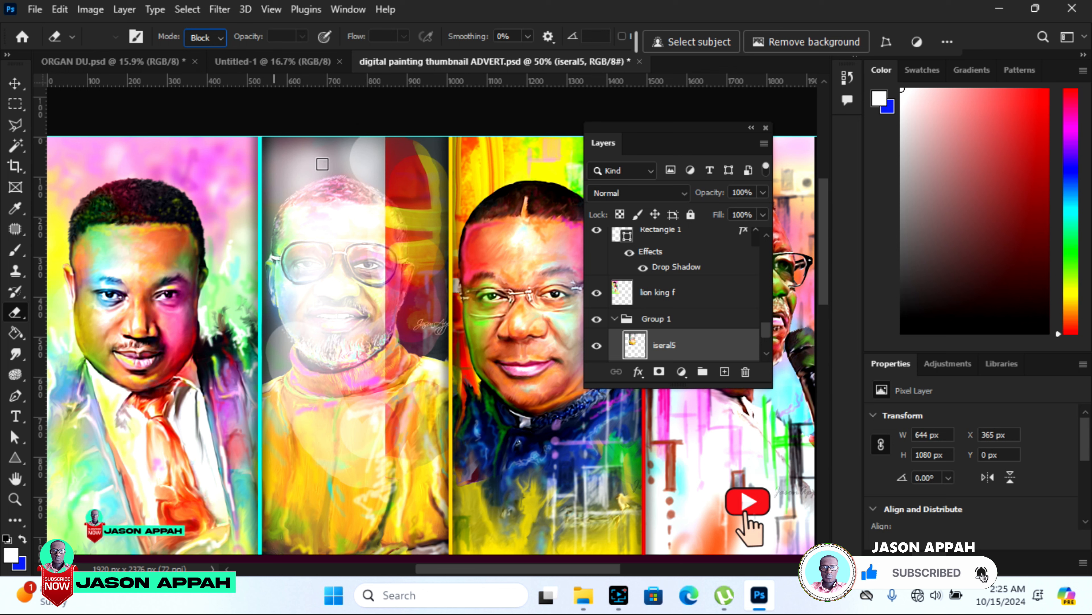
mouse_move(322, 164)
left_mouse_down()
mouse_move(281, 160)
mouse_move(318, 159)
mouse_move(328, 170)
mouse_move(282, 187)
mouse_move(332, 175)
mouse_move(347, 220)
mouse_move(405, 201)
mouse_move(419, 348)
left_mouse_up()
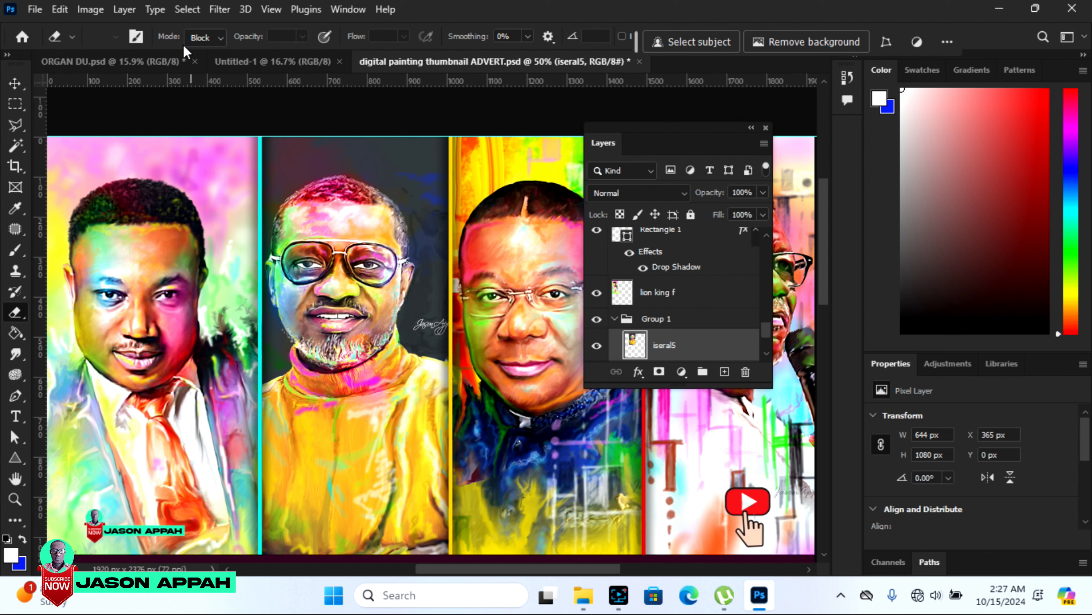
Return the erasing mode to Brush and enlarge the eraser brush to 2000 px over the second portrait.
left_click(219, 38)
left_click(208, 53)
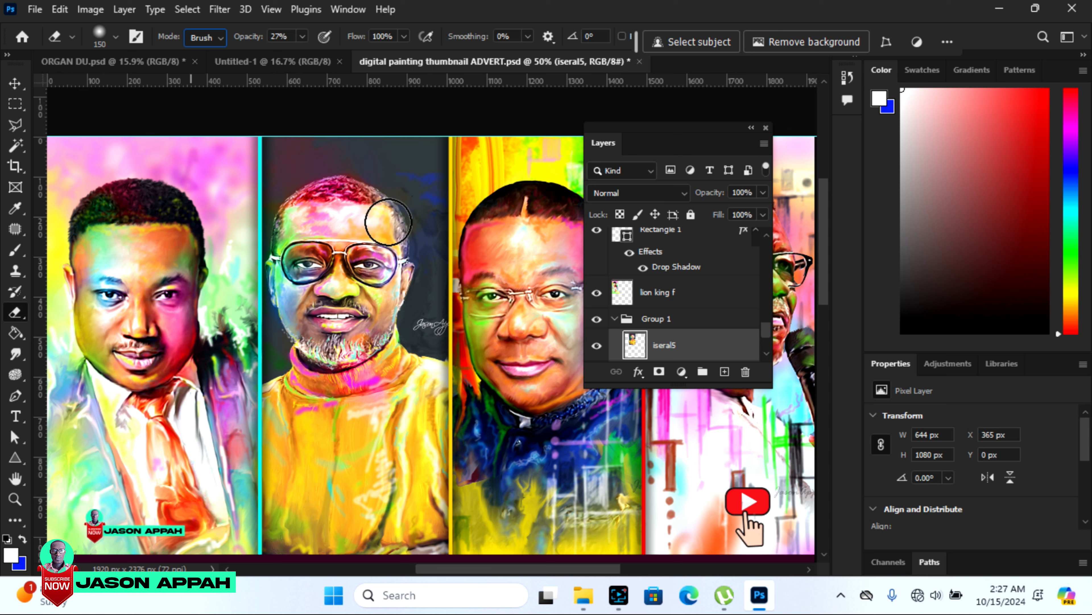
key("bracketright")
key("bracketright")
key("bracketright")
key("bracketright")
key("bracketright")
key("bracketright")
key("bracketright")
key("bracketright")
key("bracketright")
key("bracketright")
key("bracketright")
key("bracketright")
key("bracketright")
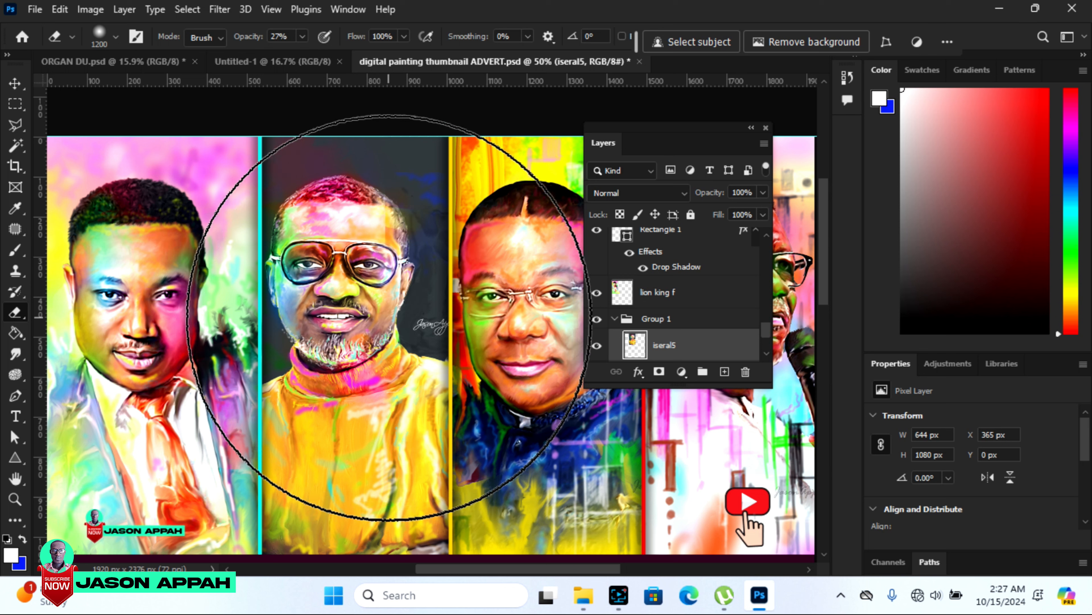
key("bracketright")
key("bracketright")
key("bracketright")
key("bracketright")
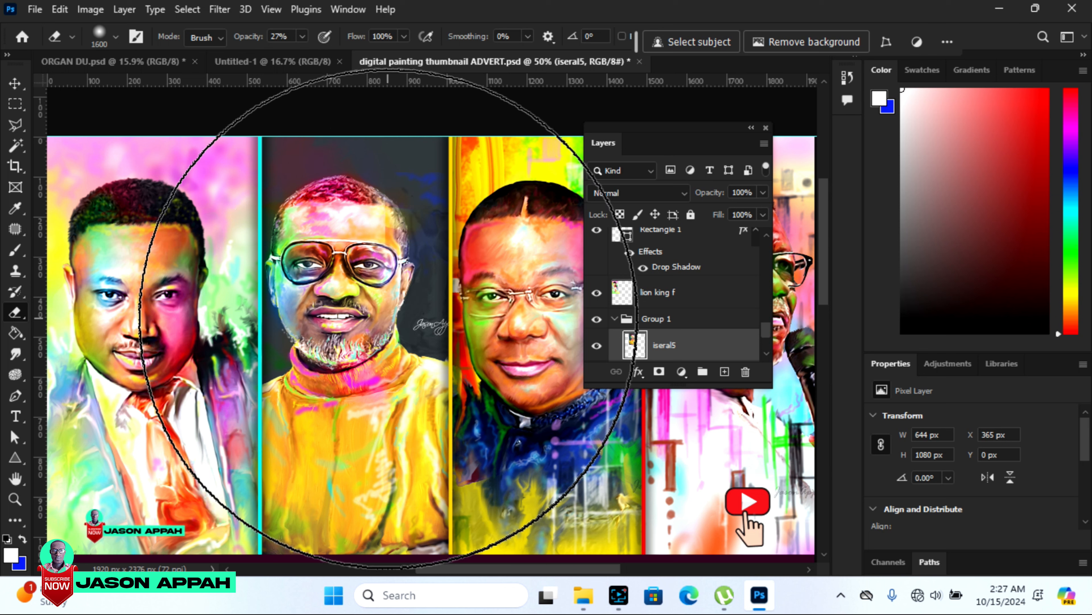
key("bracketright")
key("bracketright")
key("bracketright")
key("bracketright")
key("bracketright")
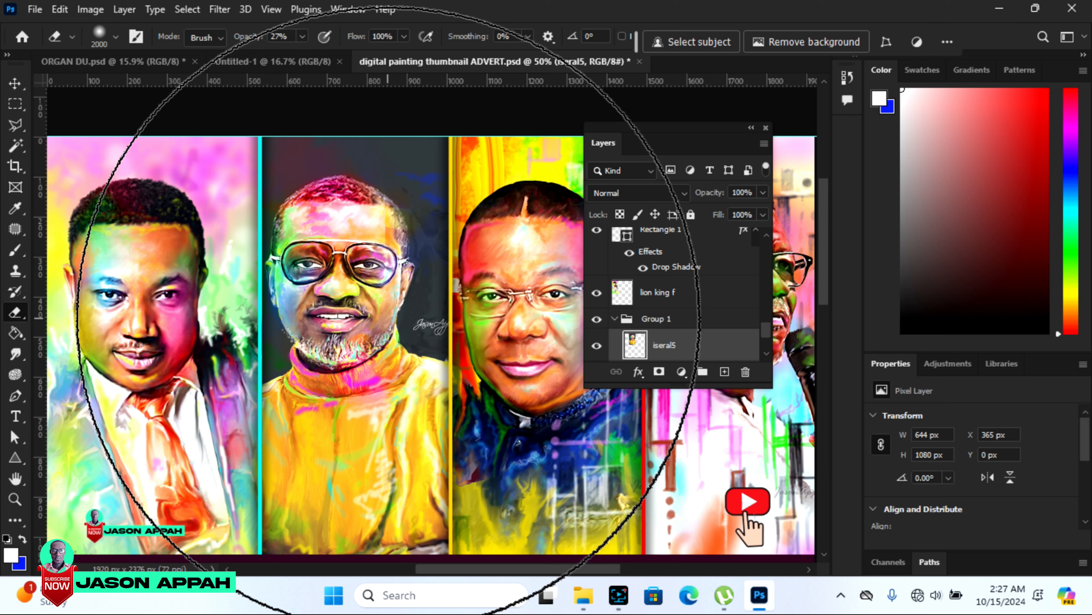
Shrink the eraser brush to 300 px.
key("bracketleft")
key("bracketleft")
key("bracketleft")
key("bracketleft")
key("bracketleft")
key("bracketleft")
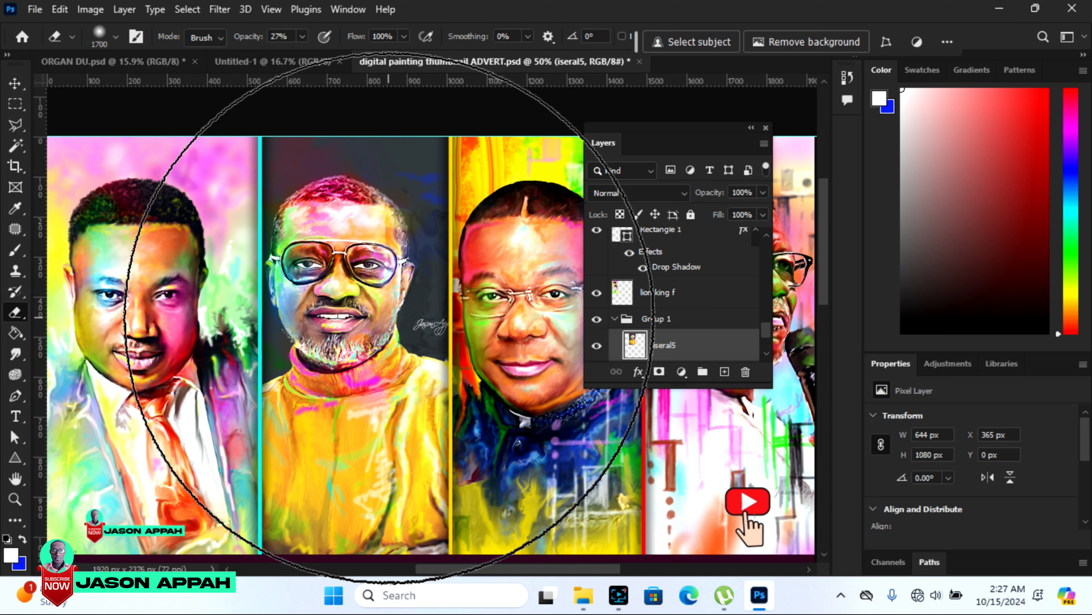
key("bracketleft")
key("bracketleft")
key("bracketleft")
key("bracketleft")
key("bracketleft")
key("bracketleft")
key("bracketleft")
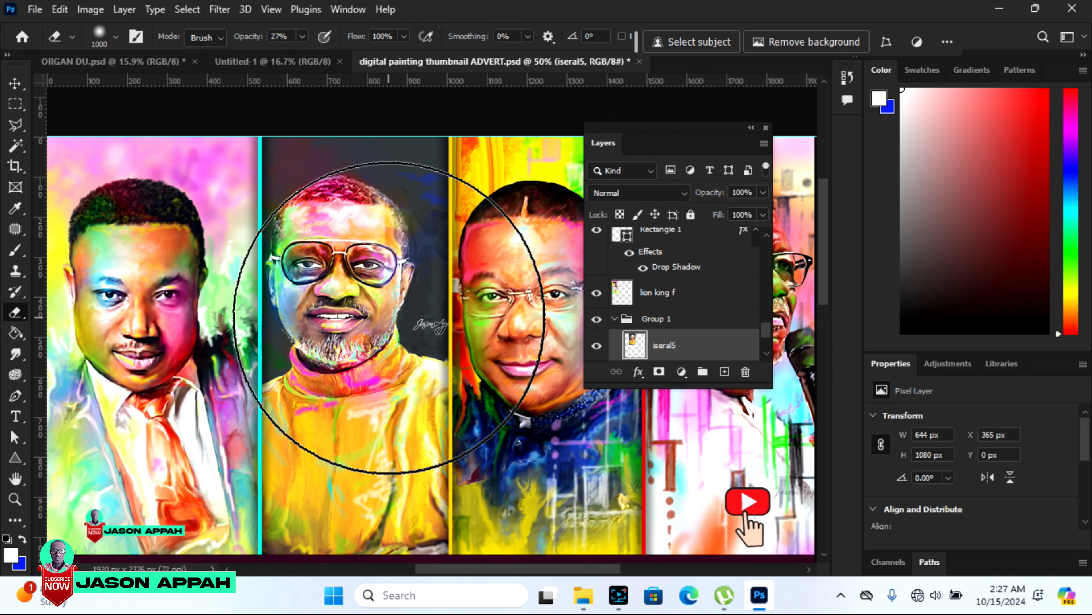
key("bracketleft")
key("bracketleft")
key("bracketleft")
key("bracketleft")
key("bracketleft")
key("bracketleft")
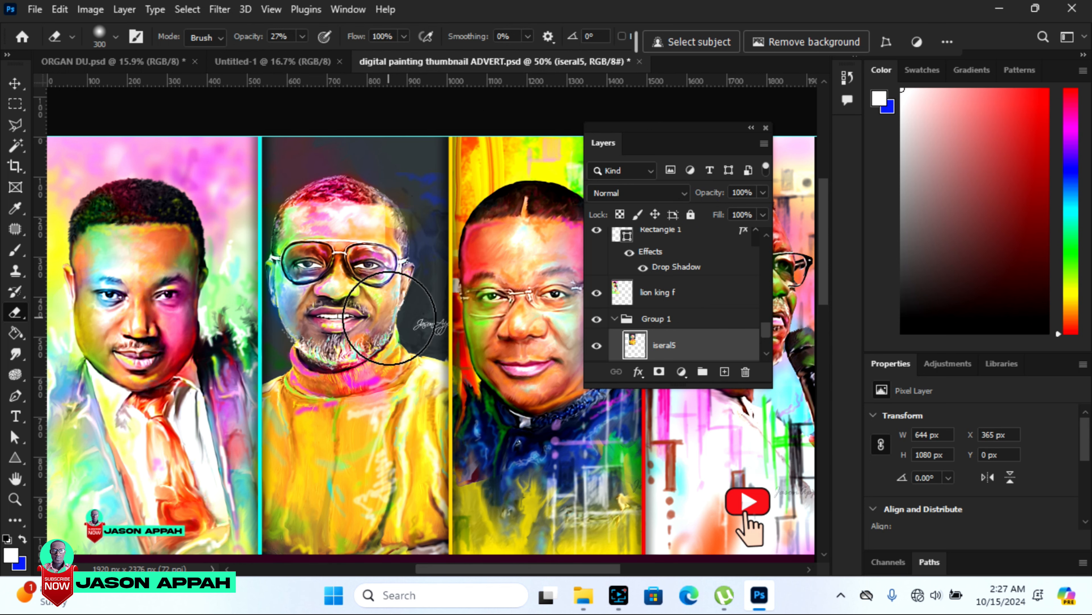
Enlarge the eraser brush to 900 px.
key("bracketright")
key("bracketright")
key("bracketright")
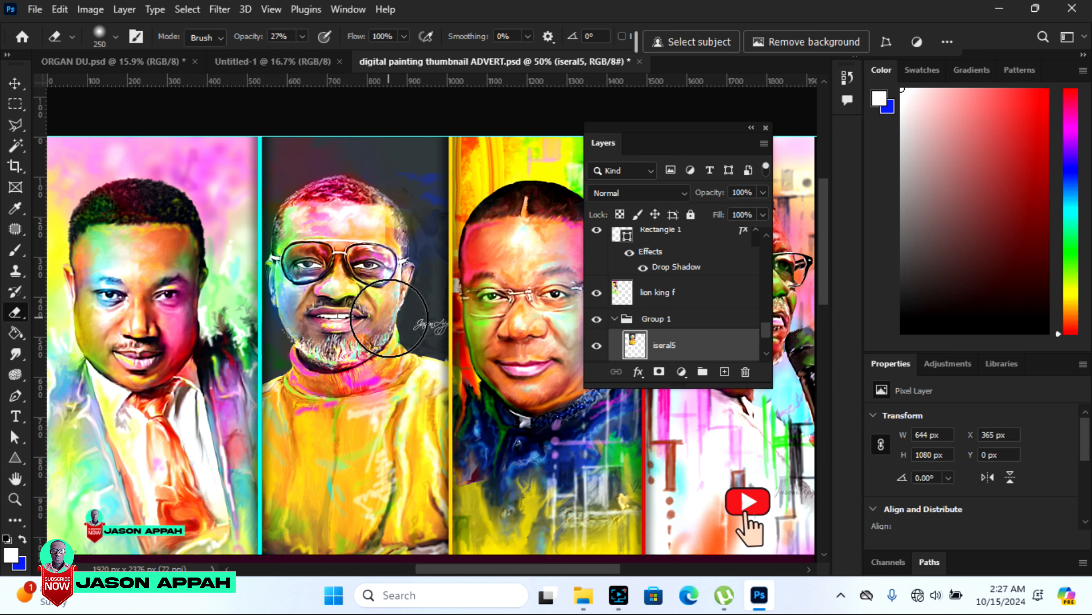
key("bracketright")
key("bracketright")
key("bracketright")
key("bracketright")
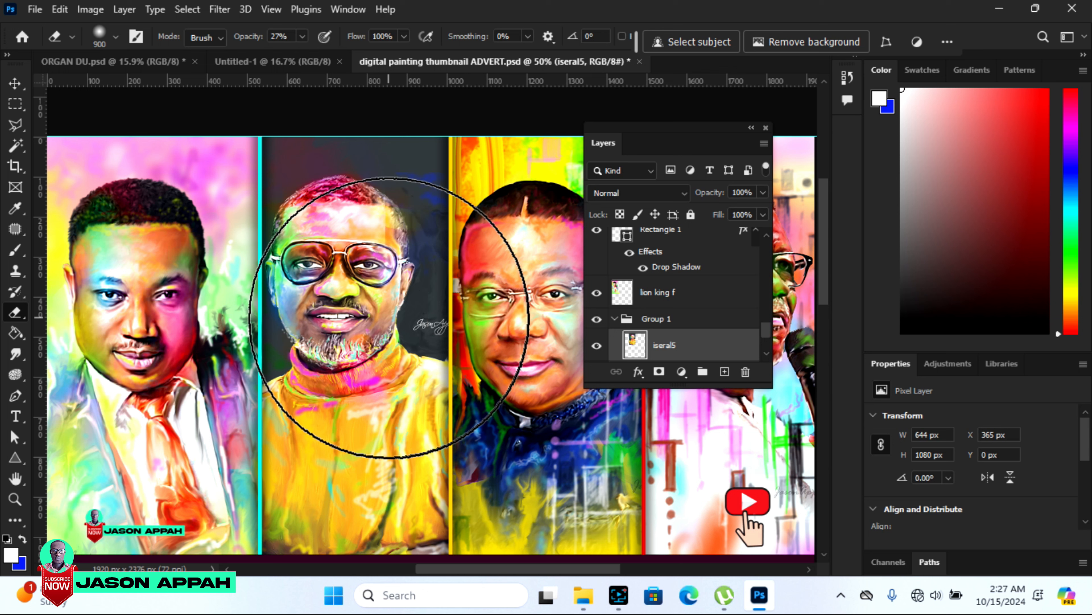
Reduce the eraser brush below 400 px and enlarge it again.
key("bracketleft")
key("bracketleft")
key("bracketleft")
key("bracketleft")
key("bracketleft")
key("bracketleft")
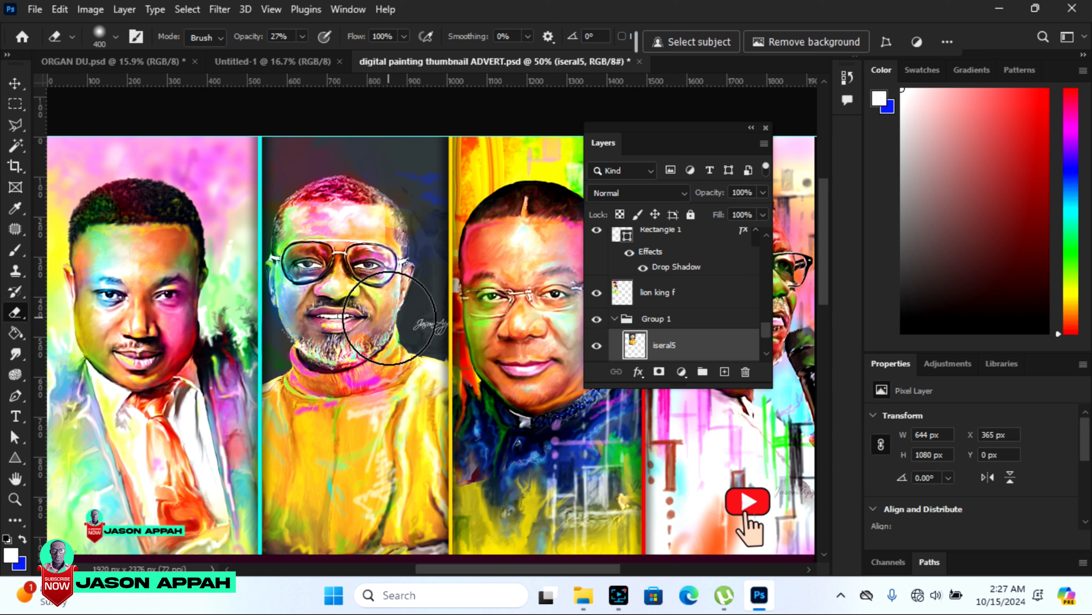
key("bracketleft")
key("bracketleft")
key("bracketright")
key("bracketright")
key("bracketright")
key("bracketright")
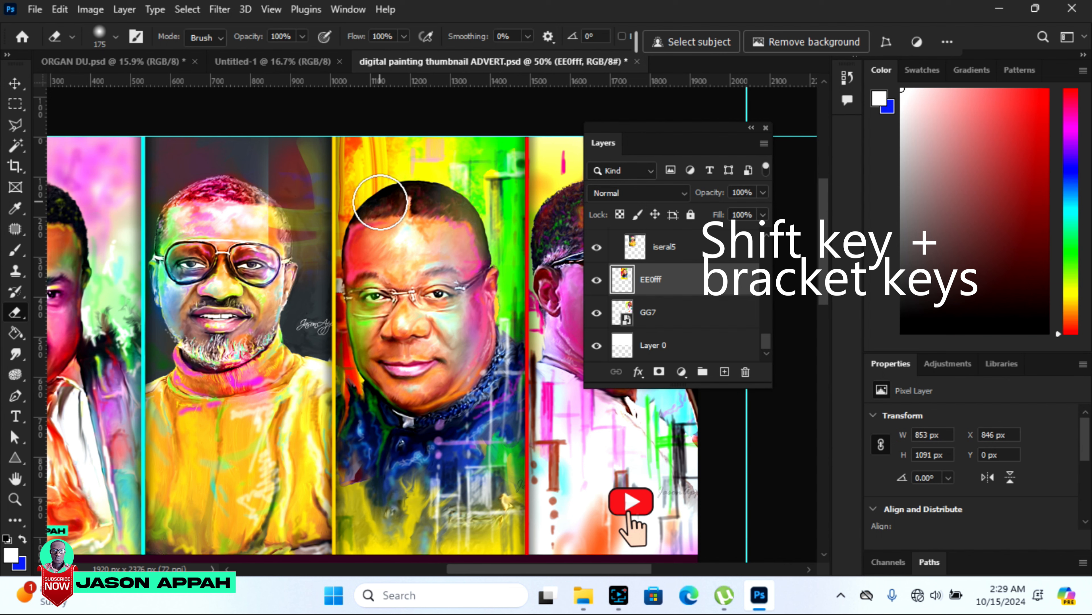
Increase the hardness of the 175 px eraser brush on layer EE0fff and lower it back to a soft edge.
key("shift+bracketright")
key("shift+bracketright")
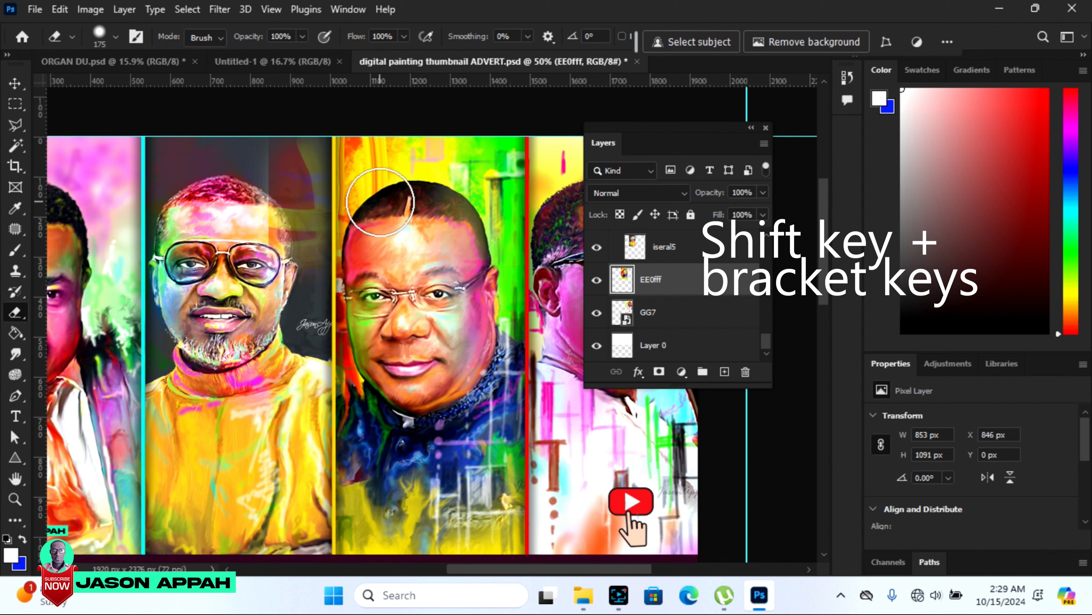
key("shift+bracketright")
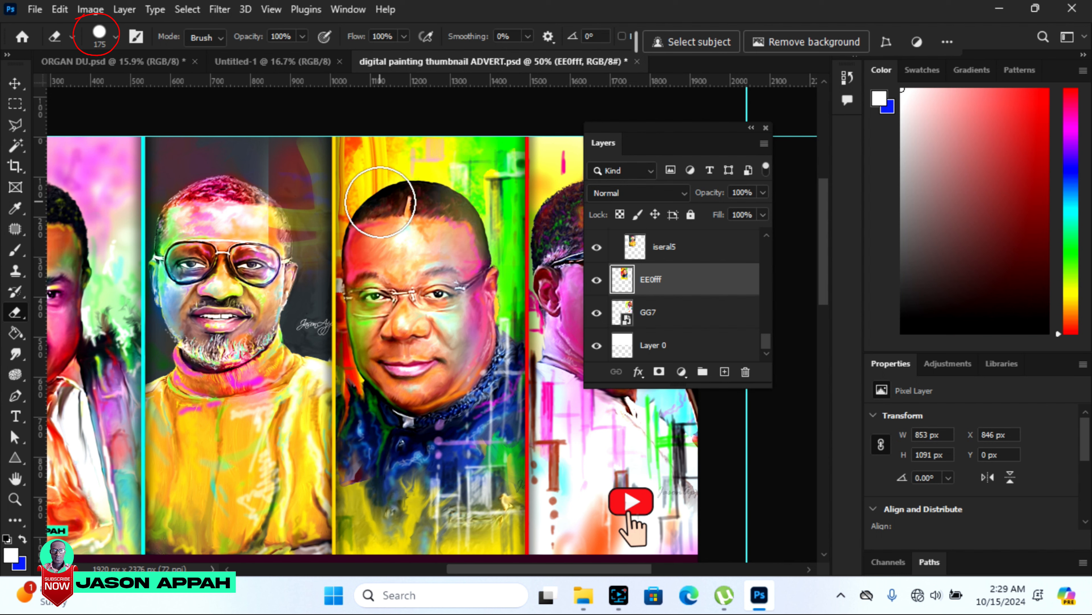
key("shift+bracketleft")
key("shift+bracketleft")
key("shift+bracketleft")
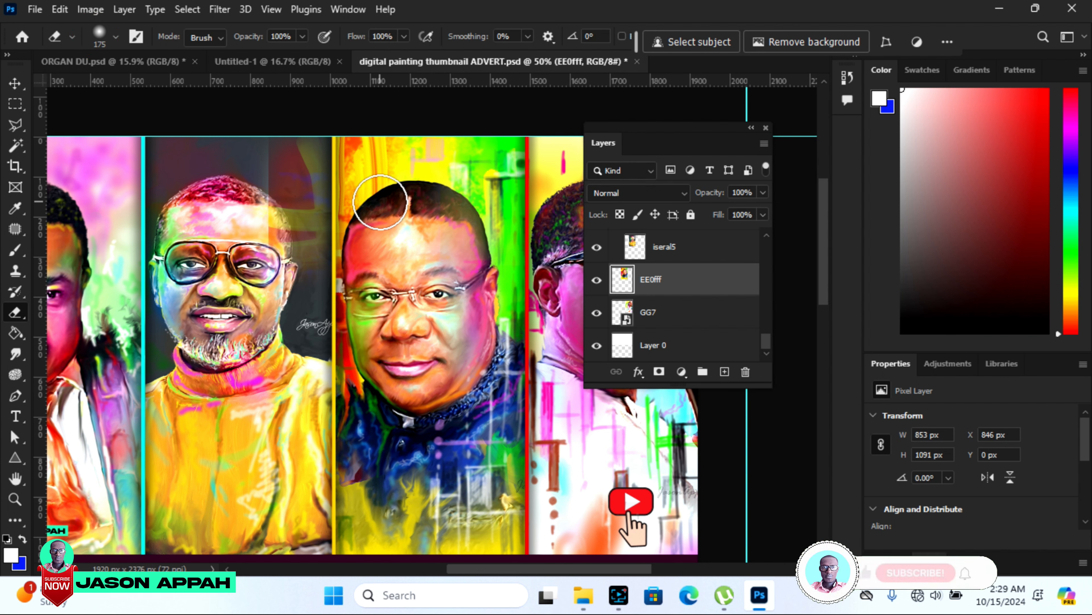
Alternate the 175 px eraser brush between a hard and a soft edge twice more, ending on soft.
key("shift+bracketright")
key("shift+bracketright")
key("shift+bracketright")
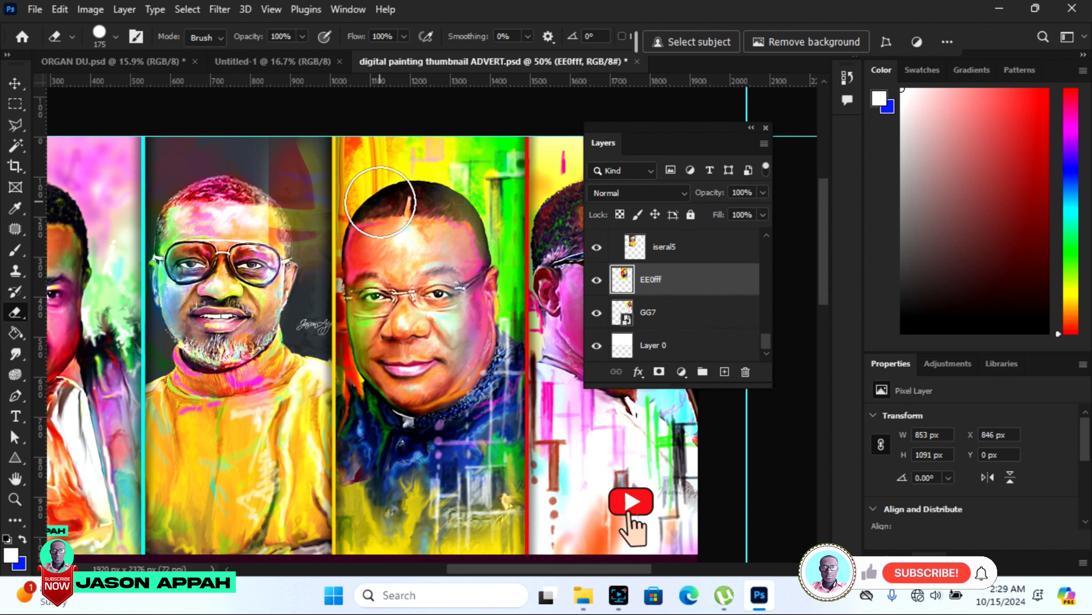
key("shift+bracketleft")
key("shift+bracketleft")
key("shift+bracketleft")
key("shift+bracketleft")
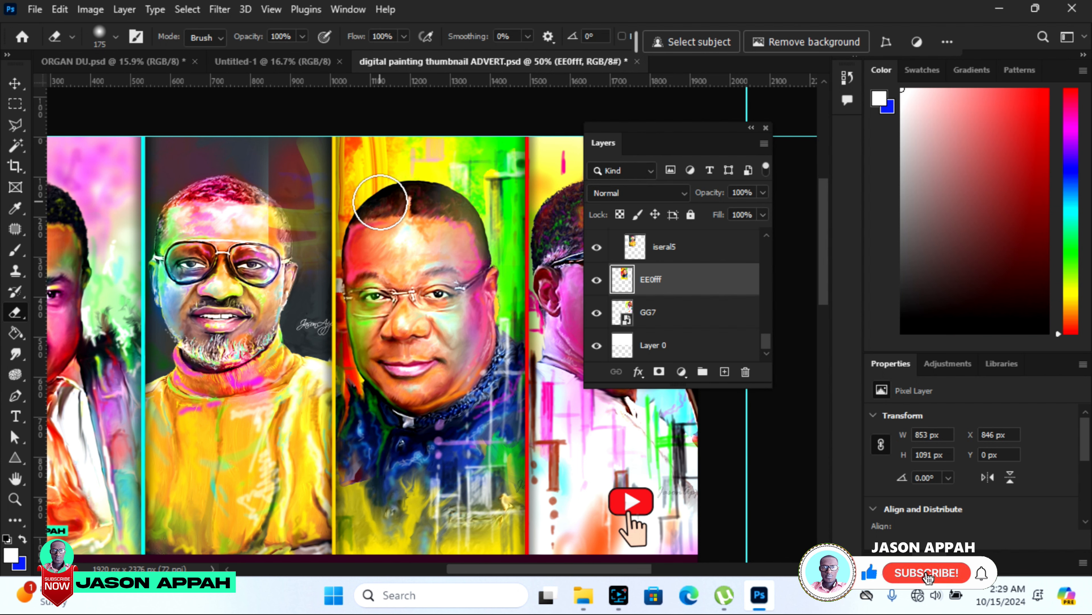
key("shift+bracketright")
key("shift+bracketright")
key("shift+bracketright")
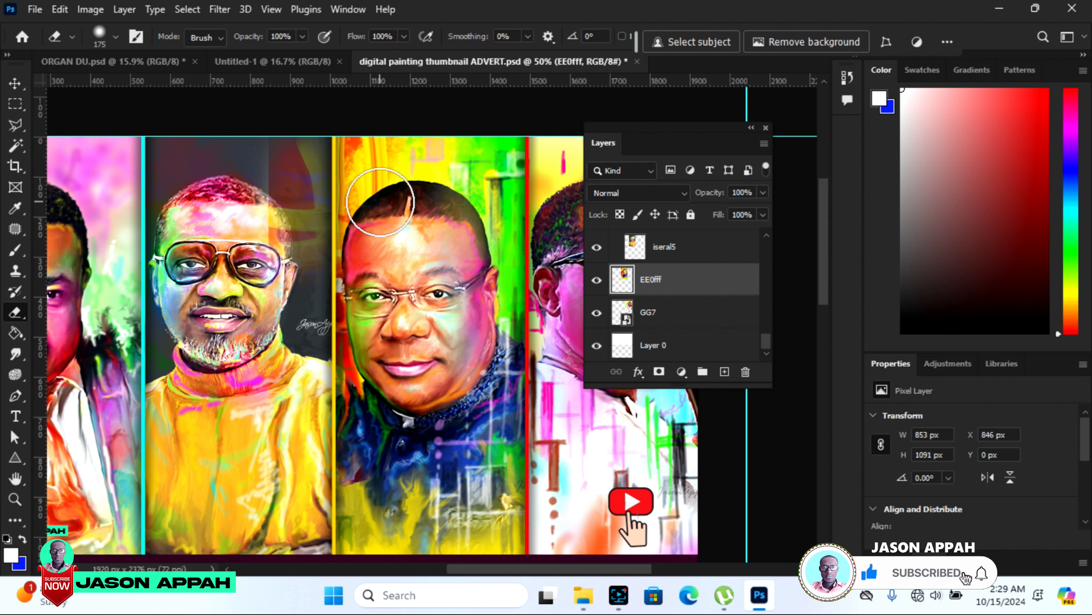
key("shift+bracketleft")
key("shift+bracketleft")
key("shift+bracketleft")
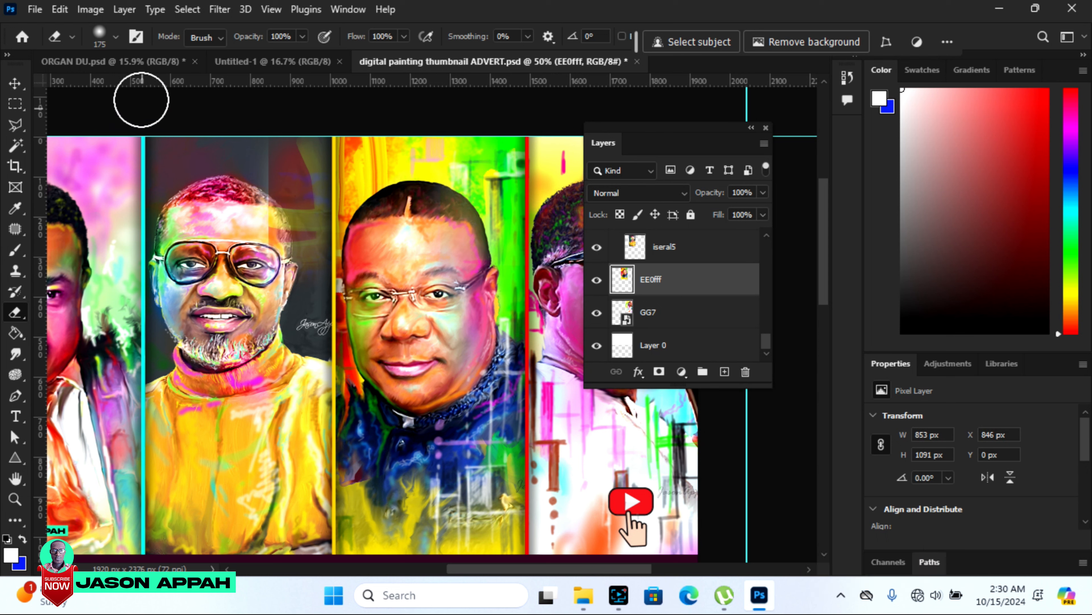
Adjust the eraser brush's hardness and size in the brush settings and browse the General Brushes presets.
left_click(115, 38)
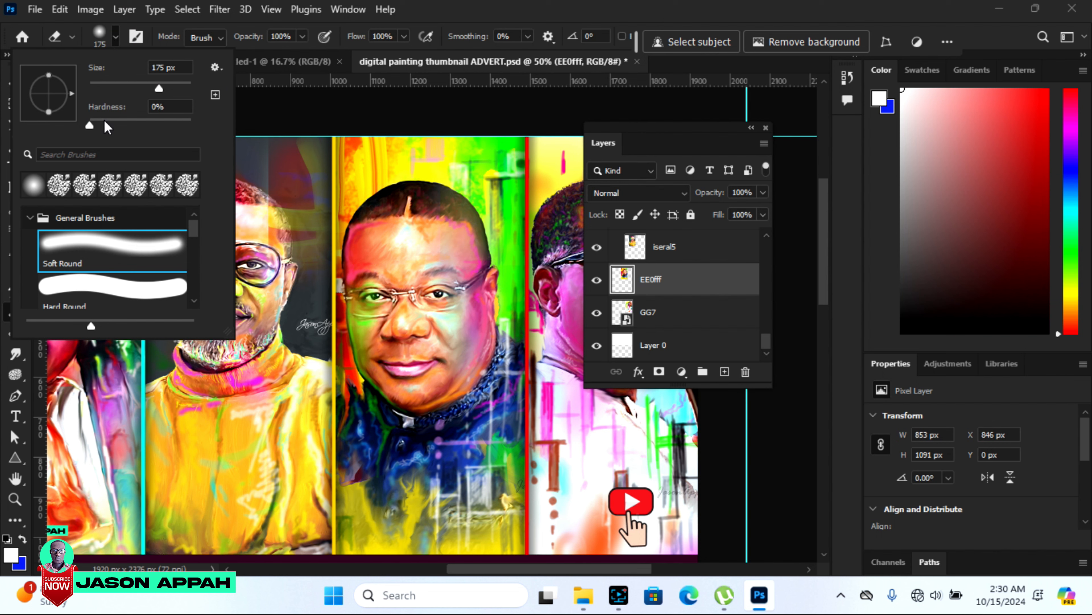
mouse_move(90, 125)
left_mouse_down()
mouse_move(122, 124)
mouse_move(77, 126)
left_mouse_up()
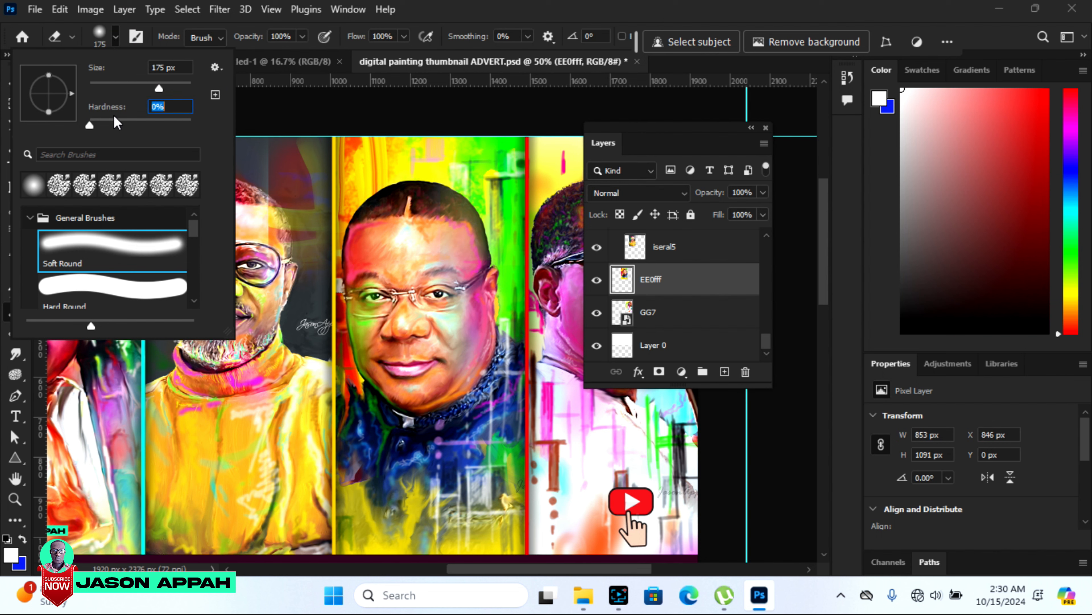
left_click_drag(141, 86, 148, 87)
left_click_drag(188, 229, 195, 241)
mouse_move(196, 245)
left_mouse_down()
mouse_move(199, 282)
mouse_move(198, 214)
left_mouse_up()
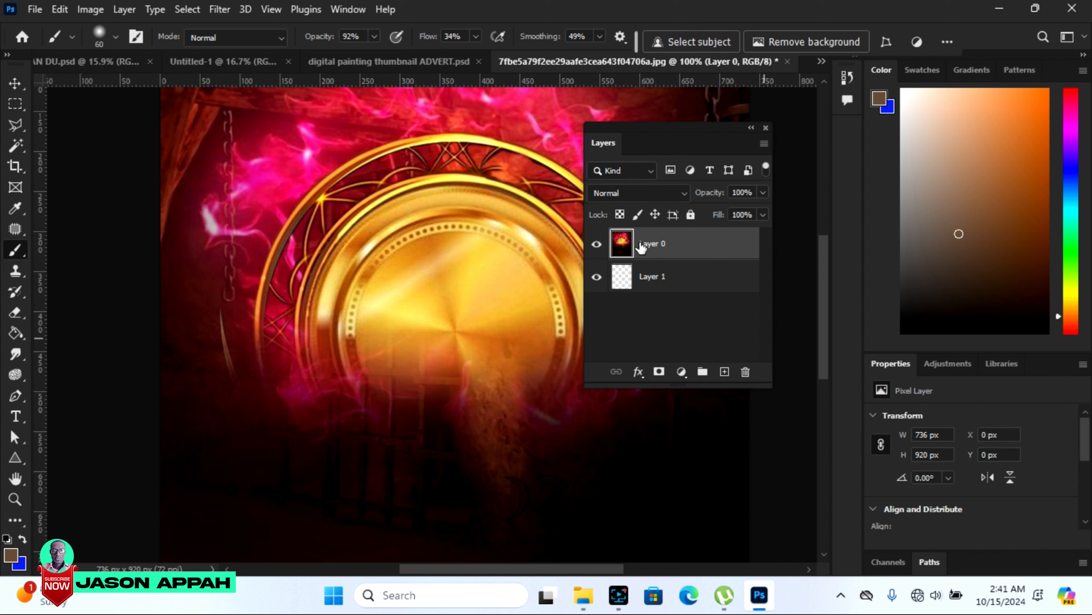
Add a layer mask to Layer 0 and ready the Brush tool with black as the foreground color.
left_click(664, 244)
left_click(659, 372)
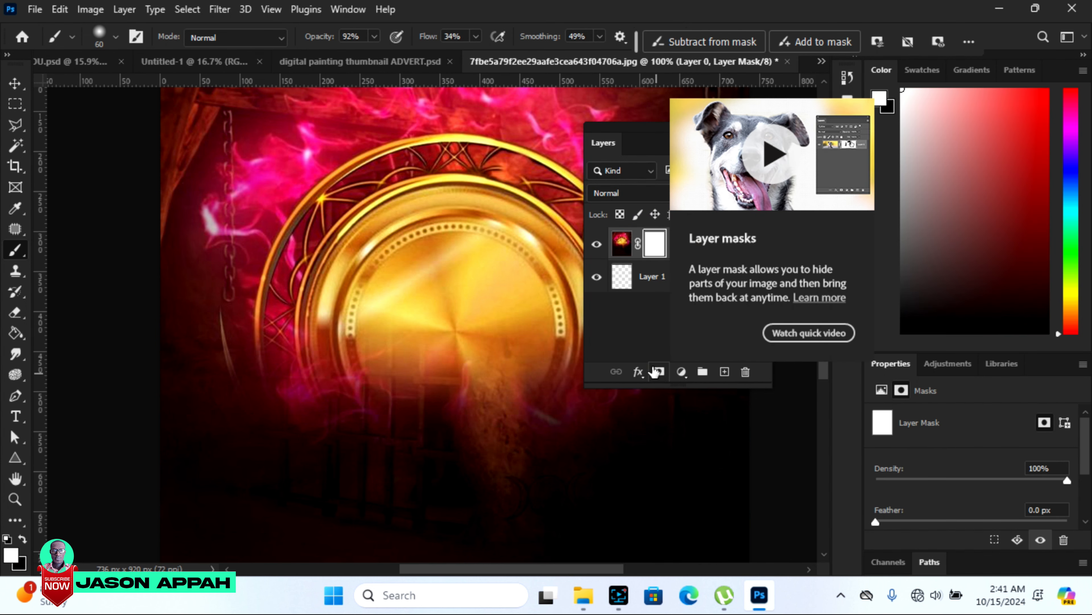
left_click(14, 253)
left_click(16, 251)
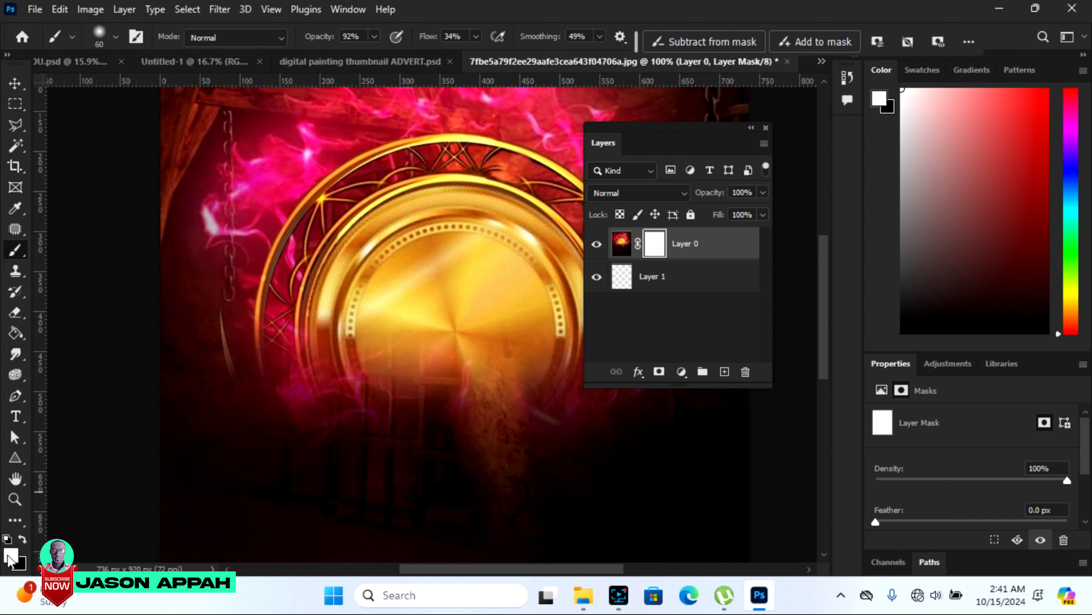
left_click(24, 543)
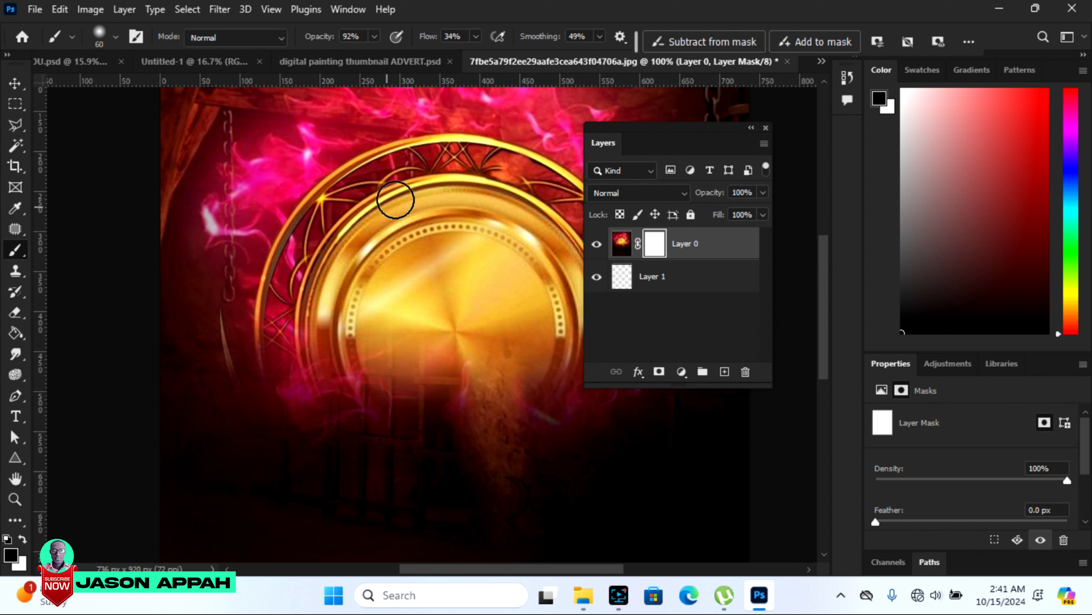
Hide the left side of the golden ring on Layer 0's mask with black brush strokes, lowering the brush opacity to 50%.
mouse_move(360, 166)
left_mouse_down()
mouse_move(273, 224)
mouse_move(409, 137)
mouse_move(363, 156)
mouse_move(267, 245)
mouse_move(291, 209)
mouse_move(389, 146)
mouse_move(284, 205)
mouse_move(337, 203)
mouse_move(253, 278)
mouse_move(273, 282)
mouse_move(286, 379)
mouse_move(301, 357)
left_mouse_up()
left_click(376, 35)
left_click_drag(366, 56, 344, 60)
mouse_move(313, 150)
left_mouse_down()
mouse_move(245, 241)
mouse_move(334, 152)
mouse_move(316, 148)
mouse_move(241, 227)
mouse_move(227, 310)
mouse_move(249, 395)
mouse_move(277, 420)
mouse_move(243, 313)
mouse_move(243, 359)
mouse_move(324, 416)
mouse_move(292, 297)
mouse_move(369, 211)
mouse_move(314, 331)
mouse_move(324, 384)
mouse_move(323, 212)
mouse_move(298, 268)
mouse_move(311, 364)
mouse_move(330, 218)
mouse_move(291, 323)
mouse_move(342, 441)
mouse_move(311, 363)
mouse_move(379, 463)
mouse_move(282, 441)
mouse_move(256, 402)
mouse_move(335, 446)
mouse_move(270, 423)
mouse_move(327, 445)
mouse_move(262, 317)
mouse_move(275, 204)
mouse_move(238, 310)
mouse_move(265, 348)
mouse_move(286, 226)
mouse_move(275, 352)
mouse_move(270, 265)
mouse_move(360, 178)
mouse_move(406, 170)
mouse_move(291, 264)
mouse_move(295, 274)
mouse_move(326, 260)
mouse_move(295, 339)
mouse_move(388, 175)
mouse_move(422, 172)
left_mouse_up()
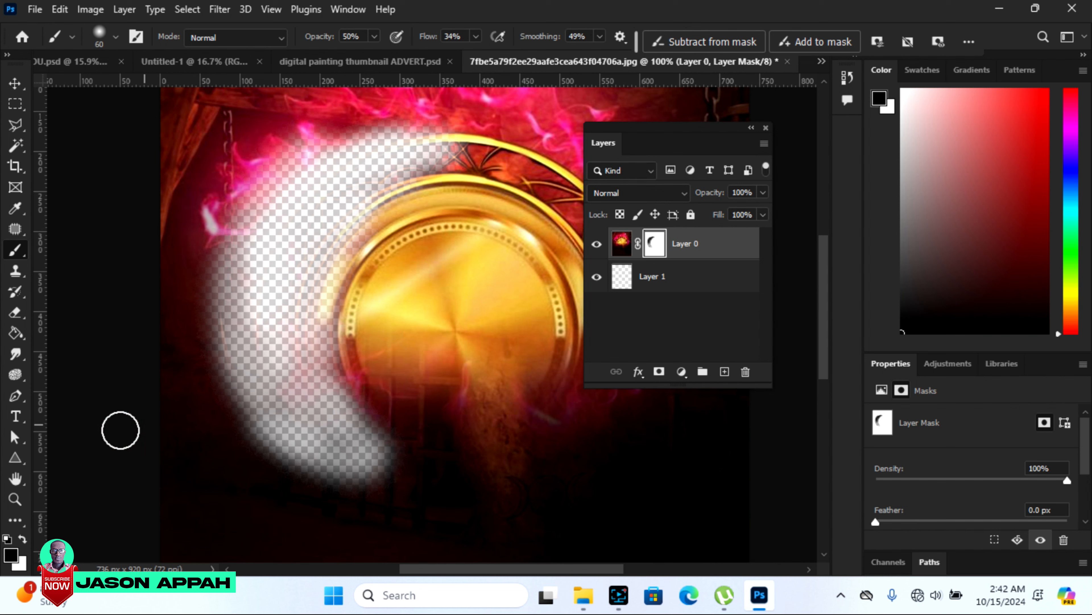
Partly restore the ring's upper-left edge and nearby flames by painting white on the mask, raising the brush flow to 78%.
left_click(22, 538)
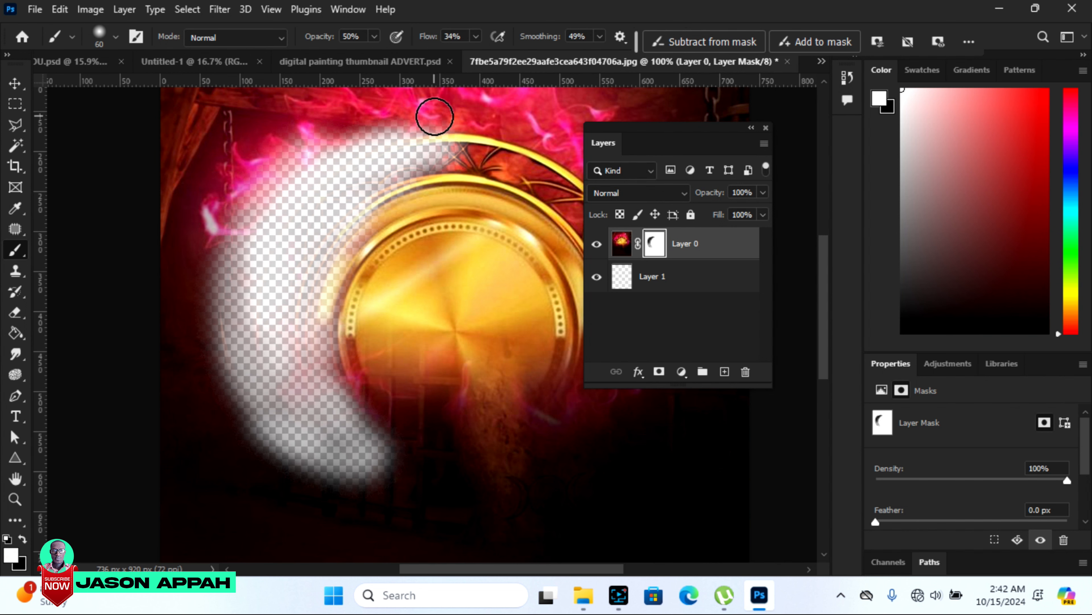
mouse_move(402, 116)
left_mouse_down()
mouse_move(268, 154)
mouse_move(420, 152)
mouse_move(254, 167)
mouse_move(323, 137)
left_mouse_up()
left_click(476, 37)
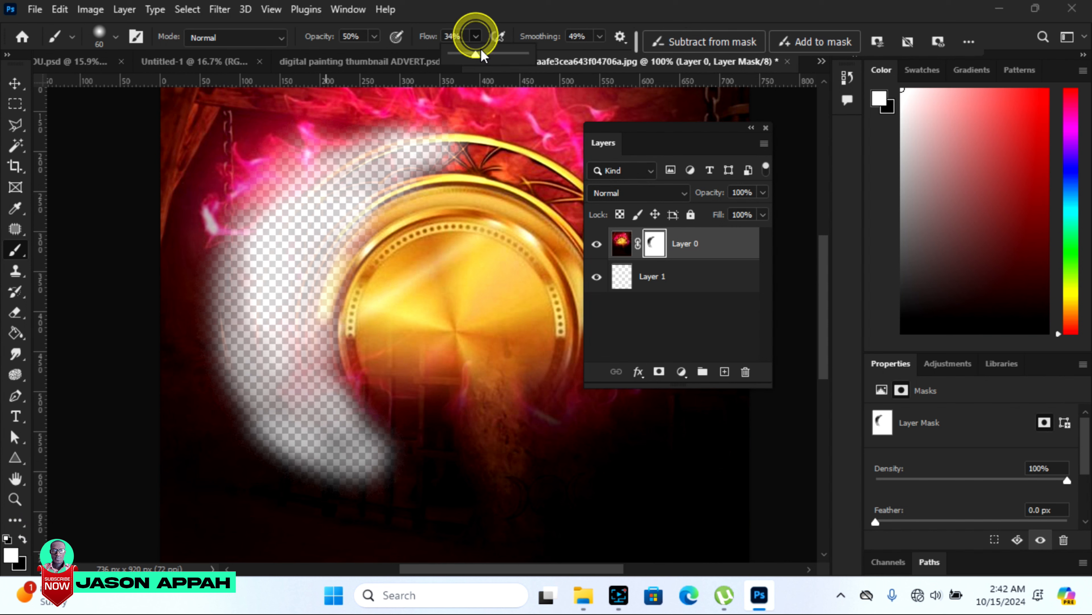
left_click_drag(472, 58, 511, 58)
mouse_move(222, 177)
left_mouse_down()
mouse_move(378, 121)
mouse_move(418, 122)
mouse_move(273, 161)
mouse_move(302, 180)
mouse_move(263, 171)
mouse_move(341, 152)
mouse_move(264, 222)
mouse_move(224, 212)
mouse_move(195, 329)
mouse_move(214, 214)
mouse_move(265, 224)
mouse_move(296, 188)
left_mouse_up()
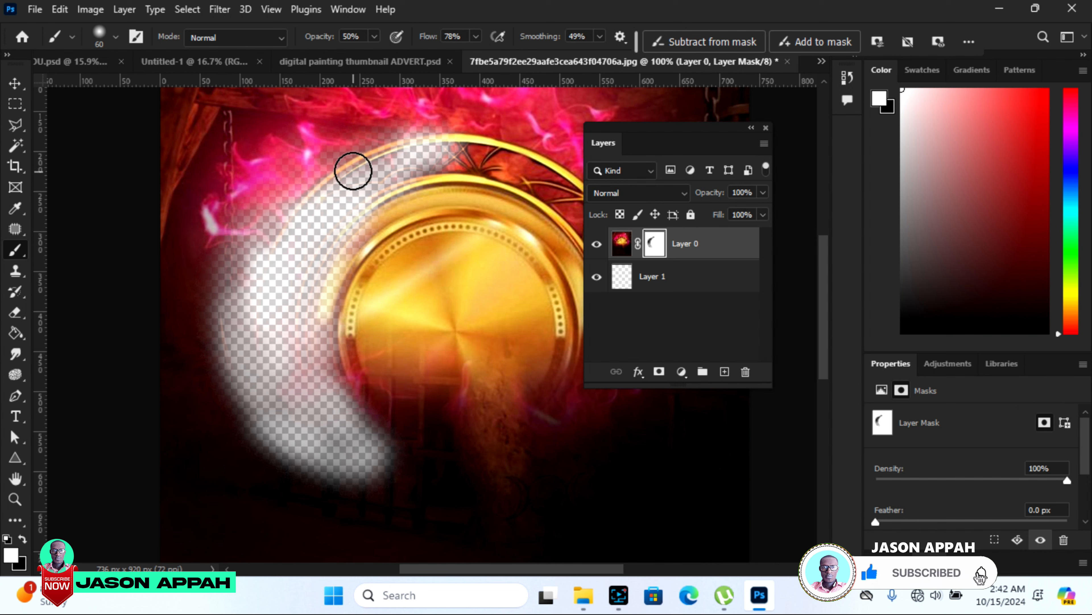
left_click_drag(332, 159, 274, 219)
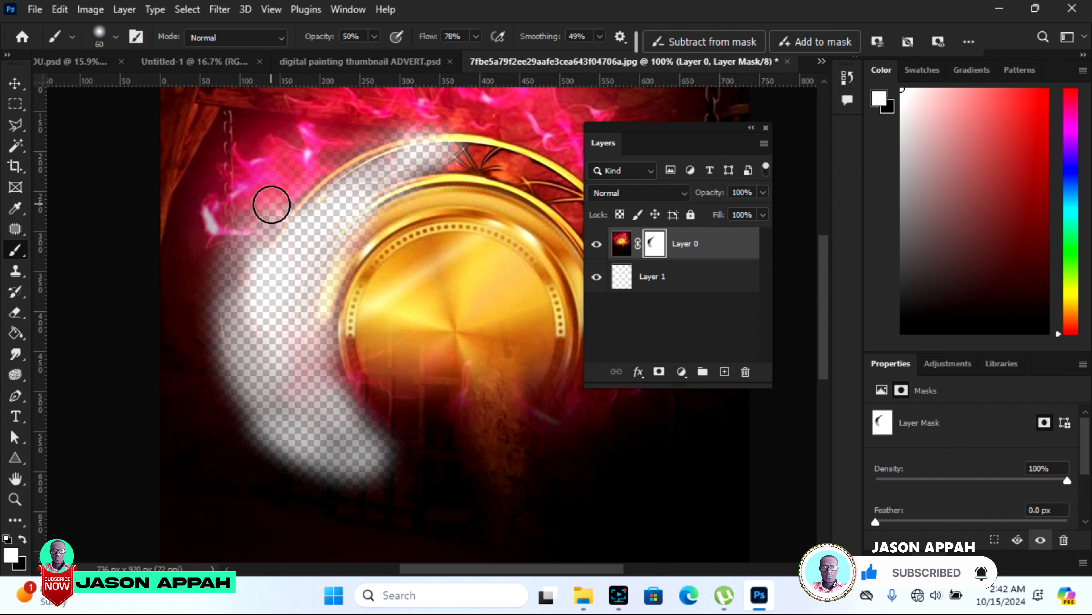